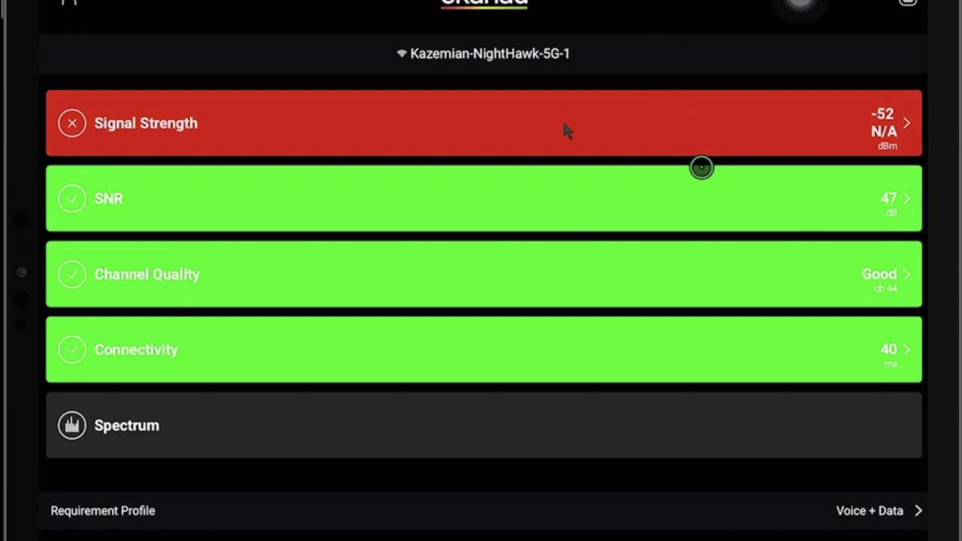
Open the Signal Strength details listing nearby access points, channels and RSSI.
click(565, 129)
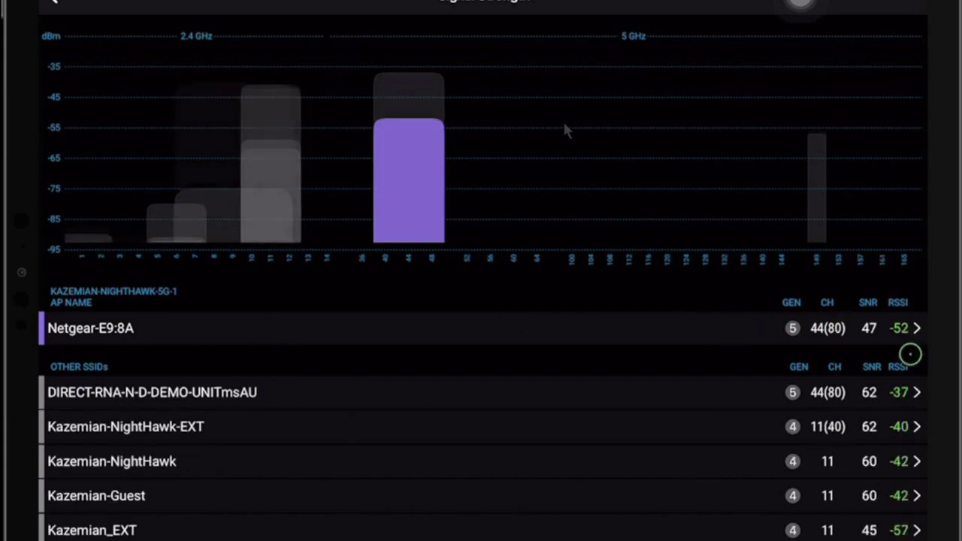
Browse the detected SSIDs, then open the Netgear-E9:8A access point's detail panel.
scroll(910, 354, down, 2)
scroll(910, 353, down, 3)
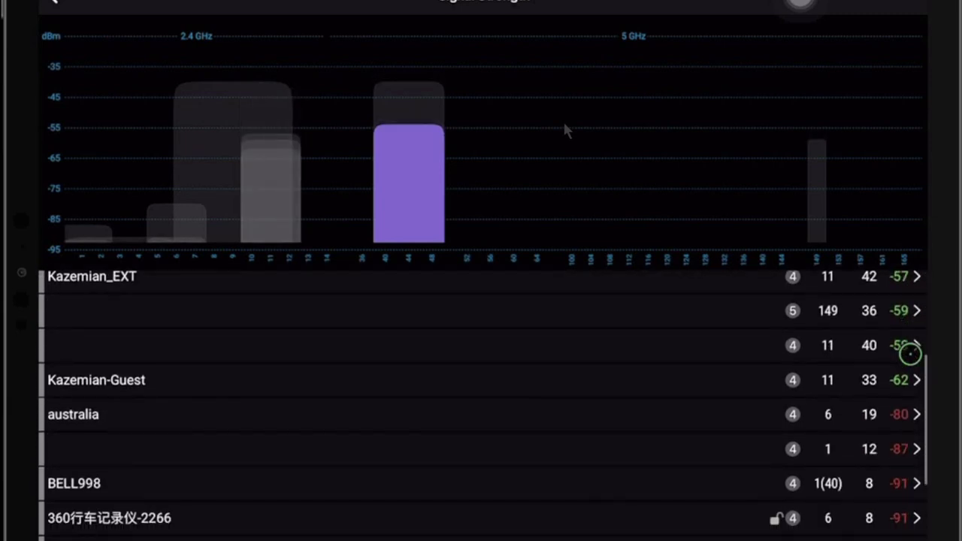
scroll(909, 353, up, 5)
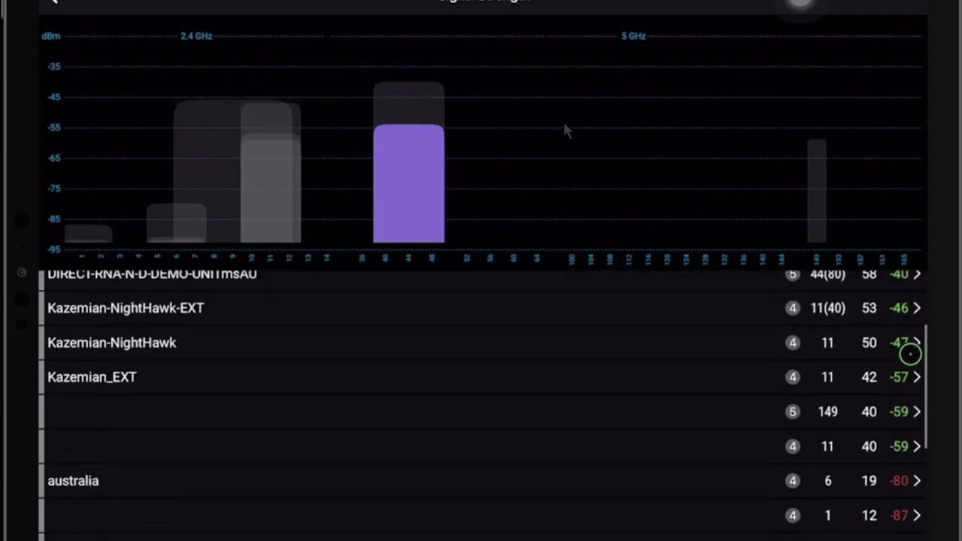
scroll(910, 354, down, 1)
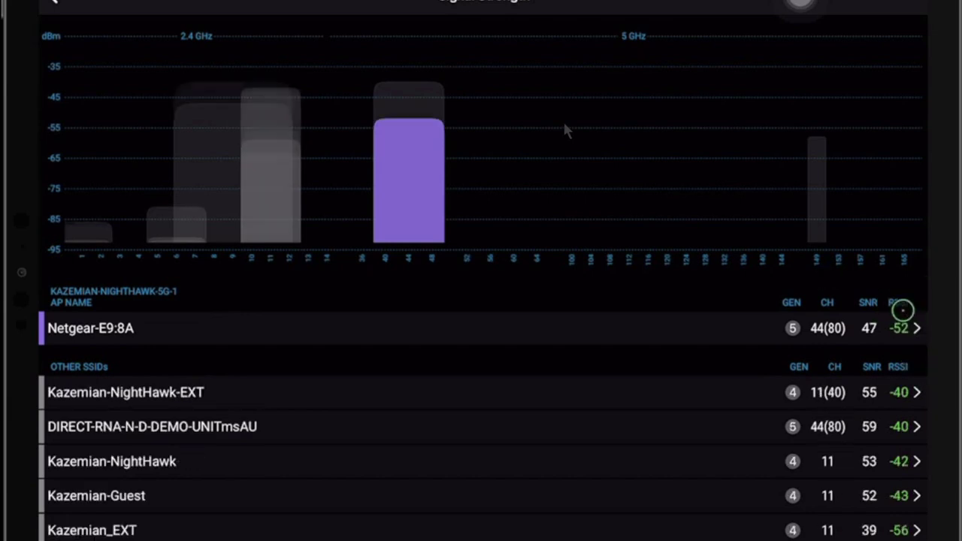
scroll(902, 308, down, 4)
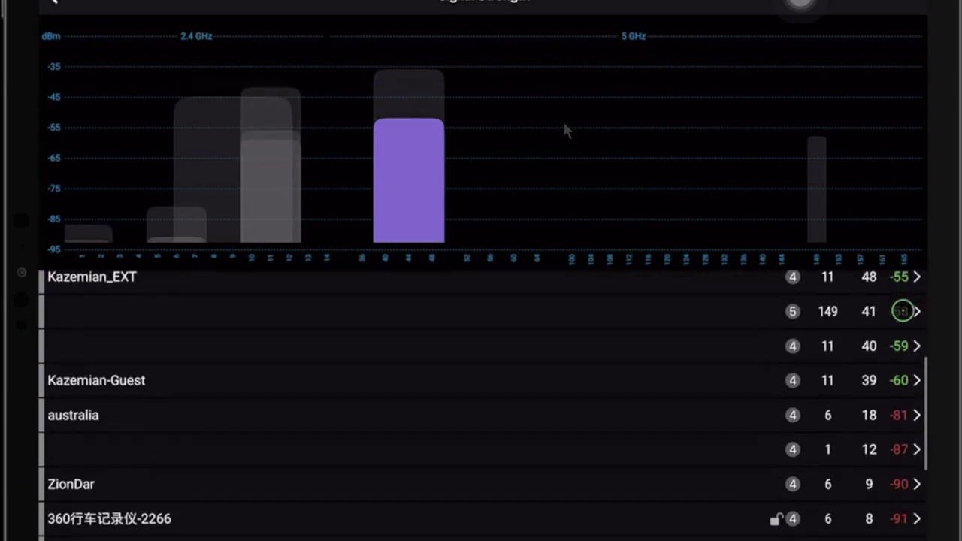
scroll(902, 309, up, 5)
click(902, 310)
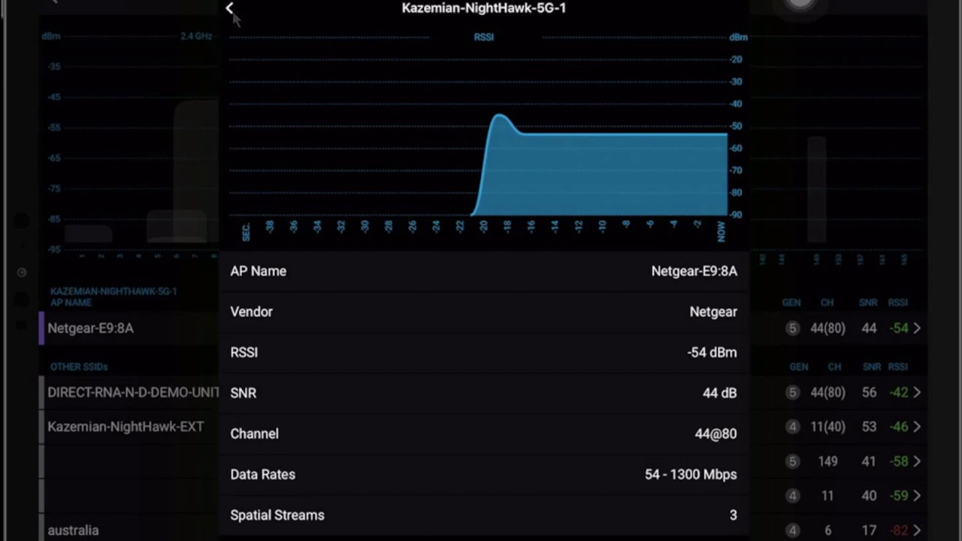
Leave the Netgear-E9:8A details, review channel 11 Netgear-E9:8B, and return to the list.
click(230, 9)
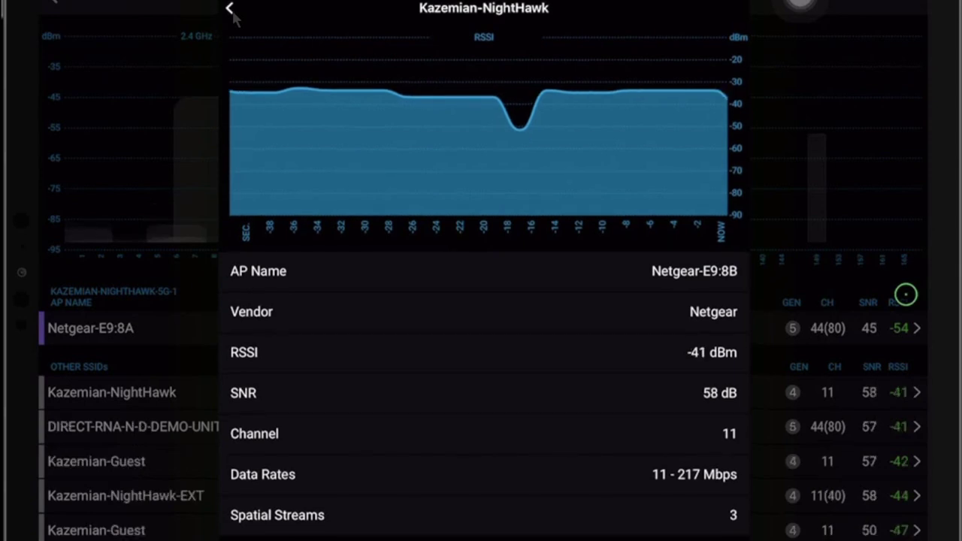
click(234, 18)
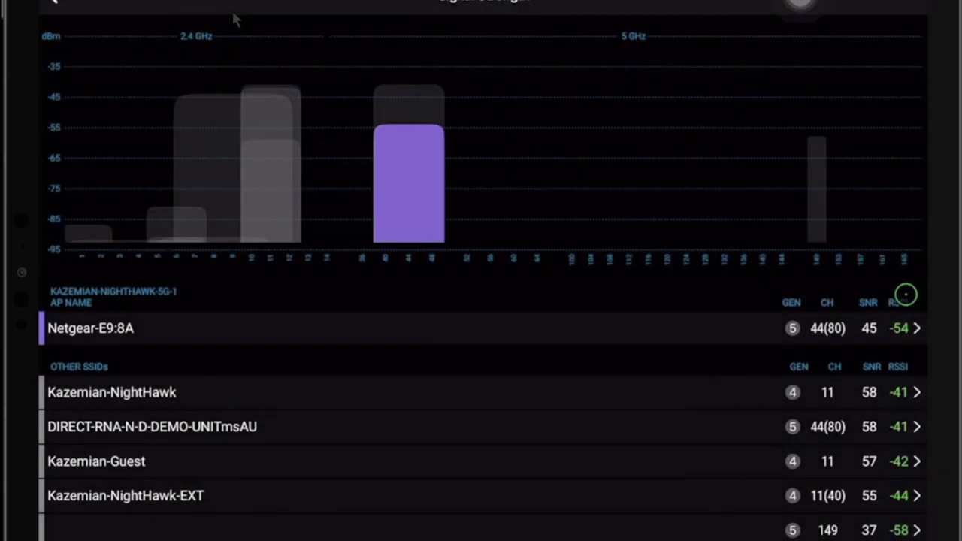
Check the SNR readings for every nearby SSID, then swipe back to the dashboard.
click(234, 18)
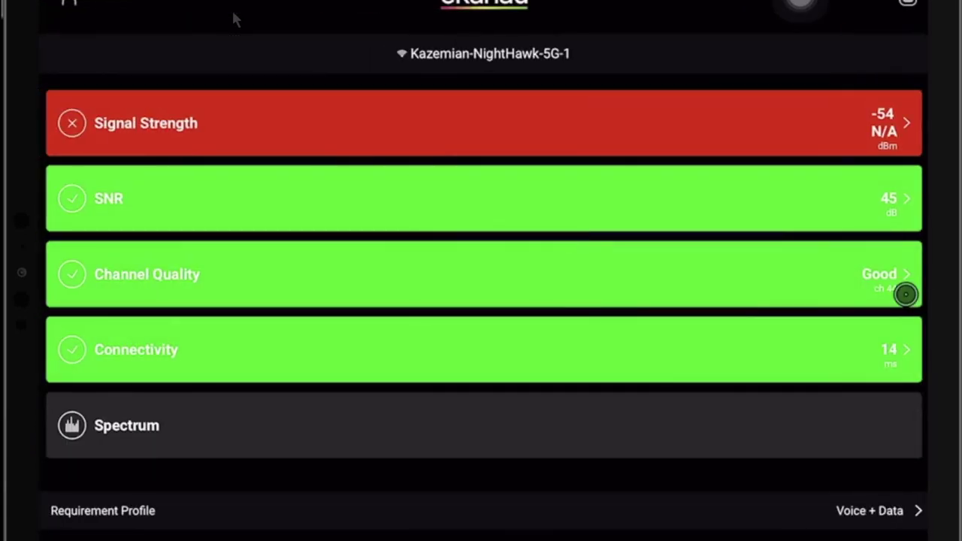
click(906, 293)
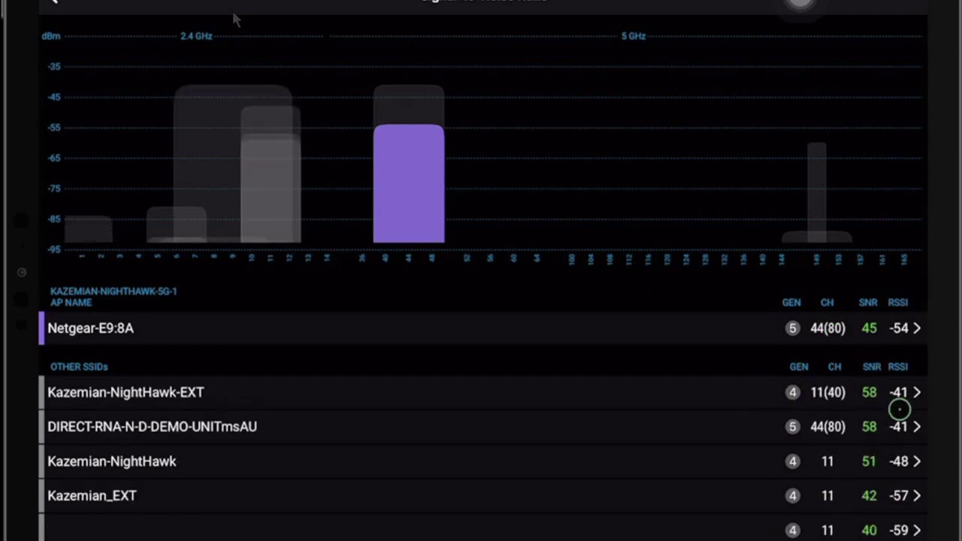
scroll(727, 399, down, 3)
scroll(727, 399, down, 5)
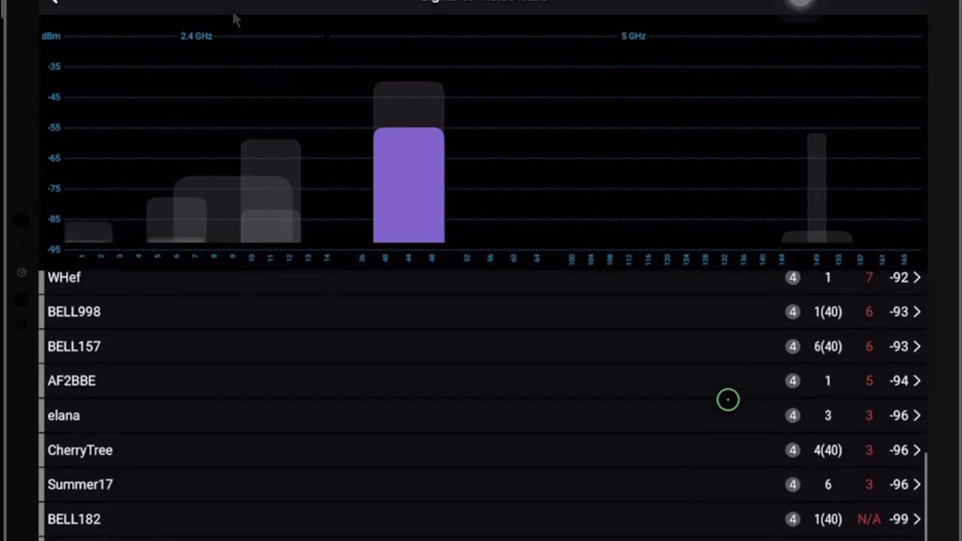
scroll(728, 399, up, 10)
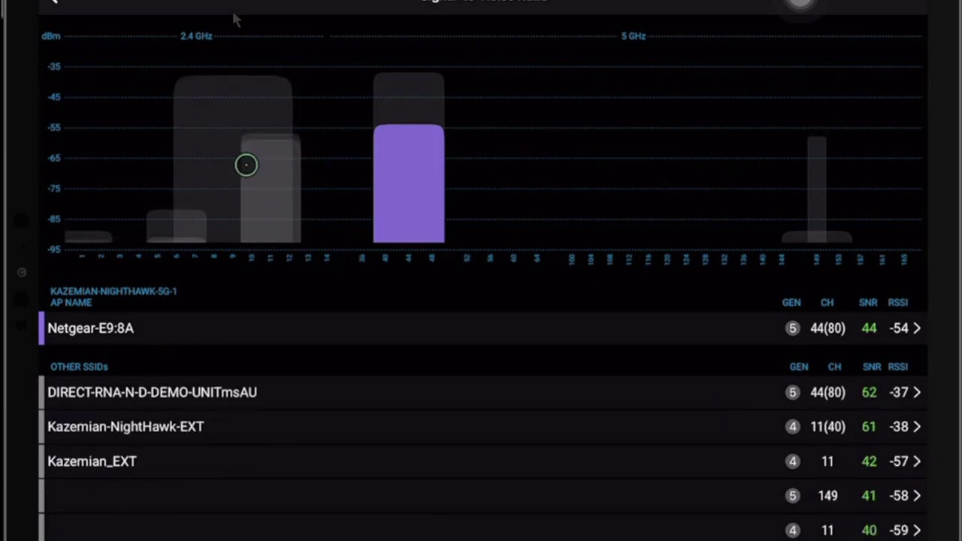
scroll(245, 165, left, 5)
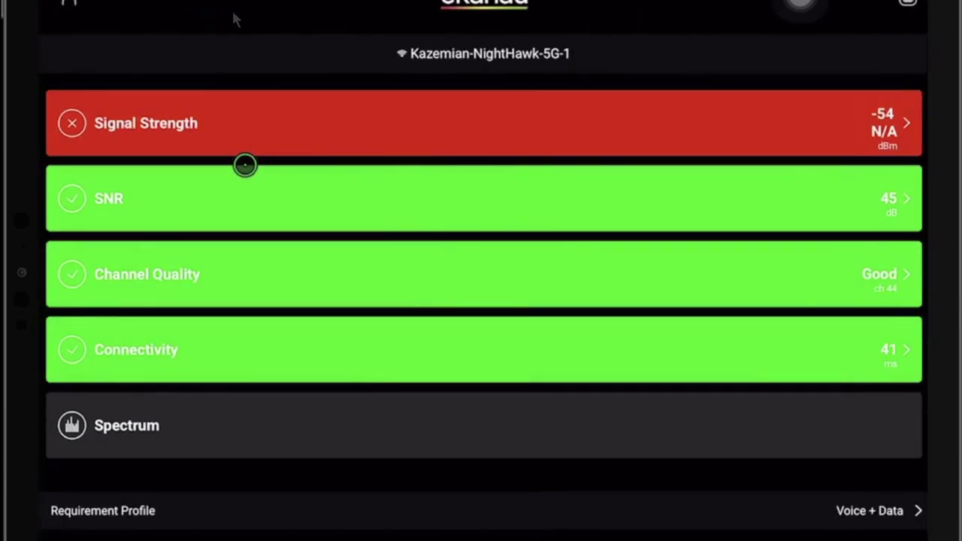
Compare 2.4 GHz and 5 GHz channel utilization, ending on the 2.4 GHz channel table.
click(147, 274)
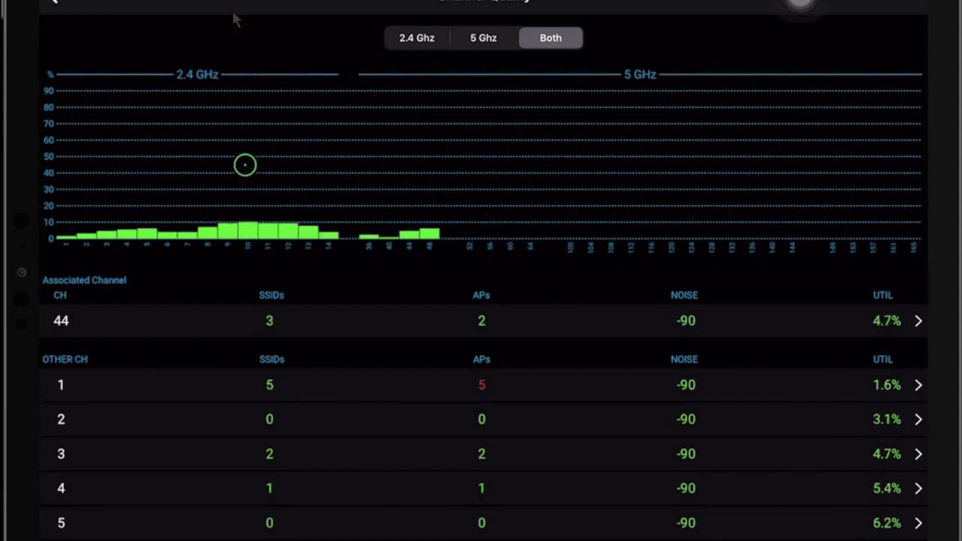
click(415, 37)
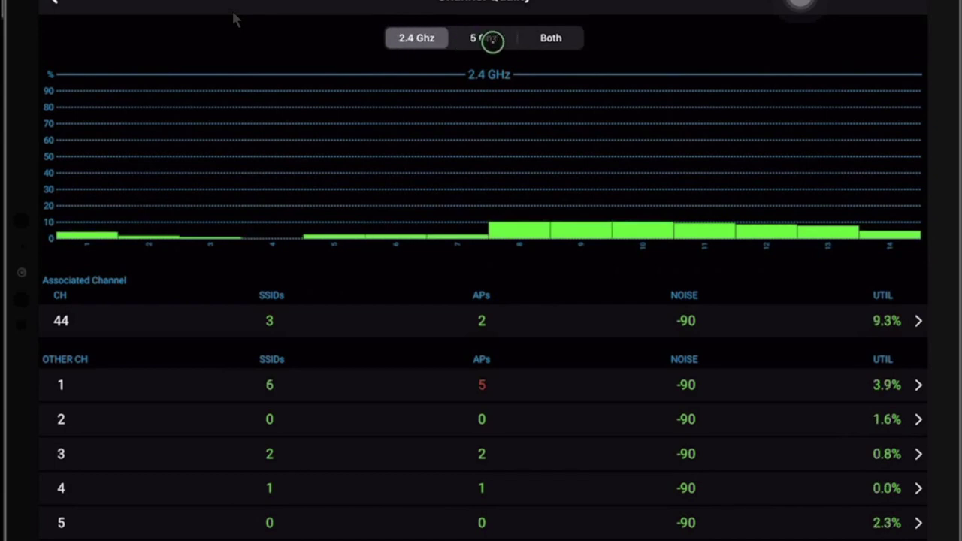
click(483, 39)
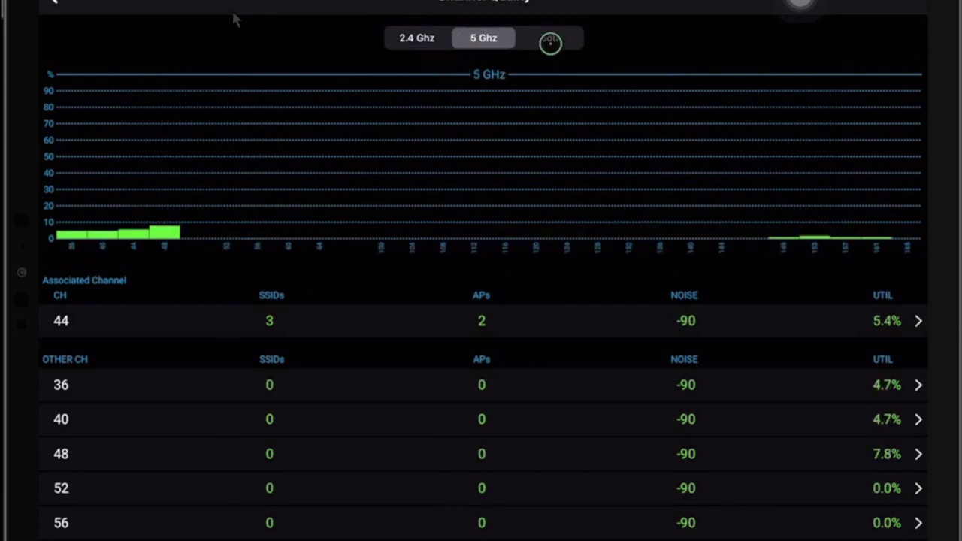
click(423, 38)
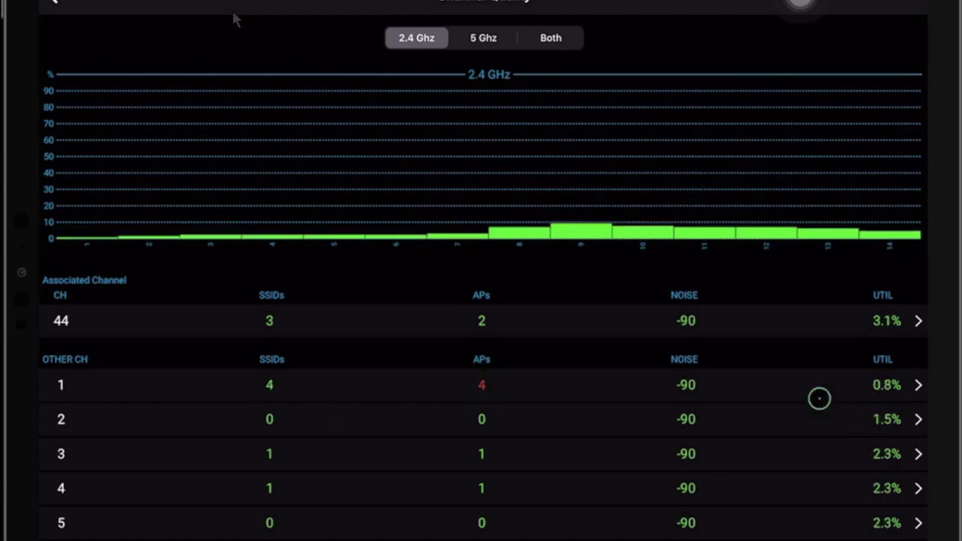
scroll(766, 391, down, 5)
scroll(767, 391, down, 2)
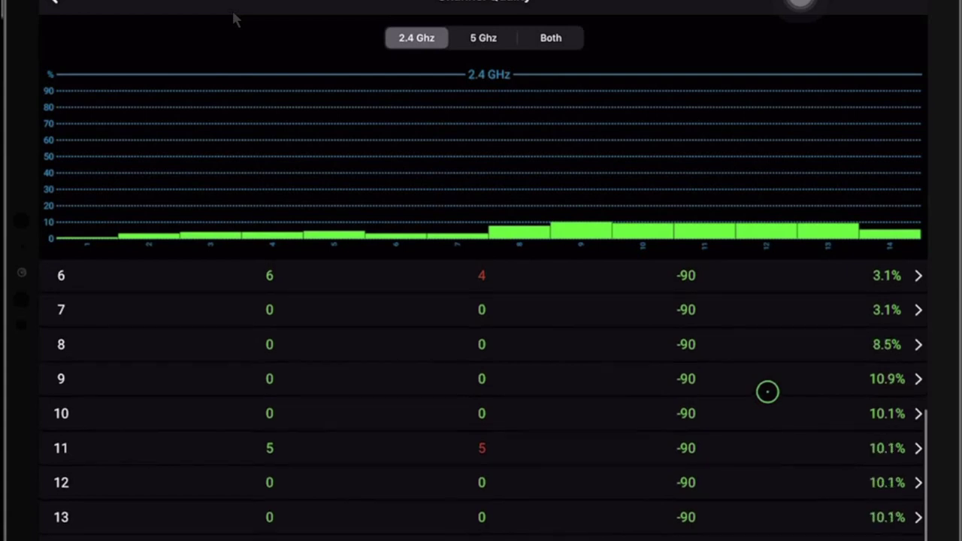
Review channel 9 and channel 11 utilization details, then swipe back to the dashboard.
click(916, 384)
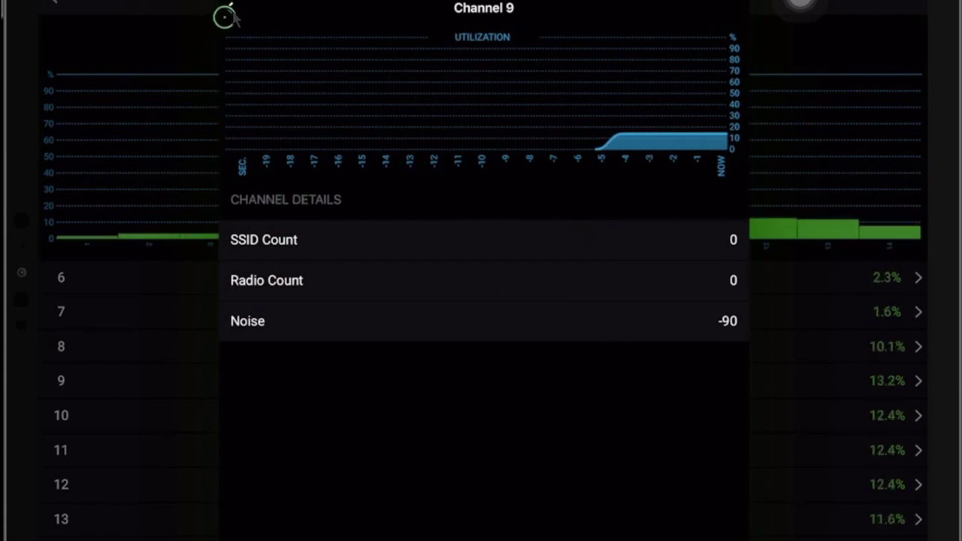
click(228, 11)
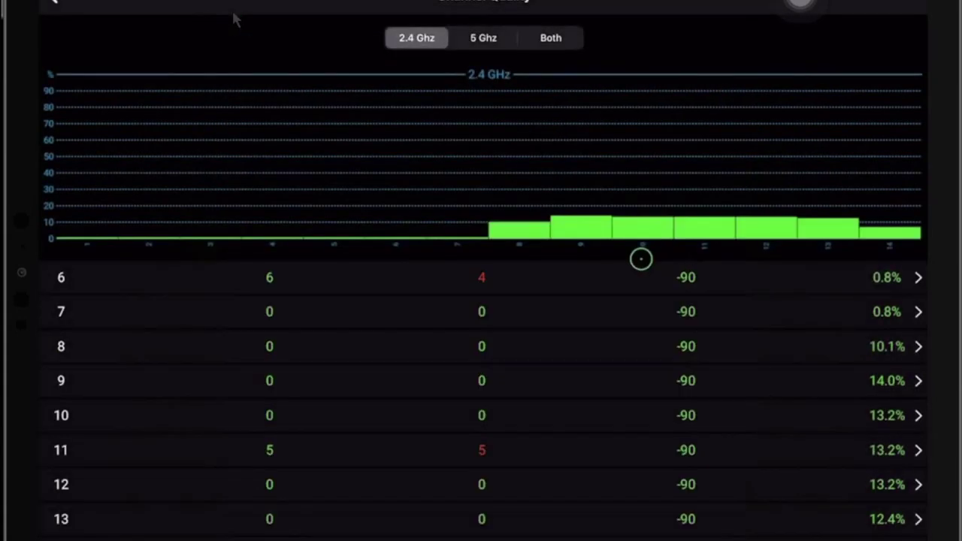
click(100, 450)
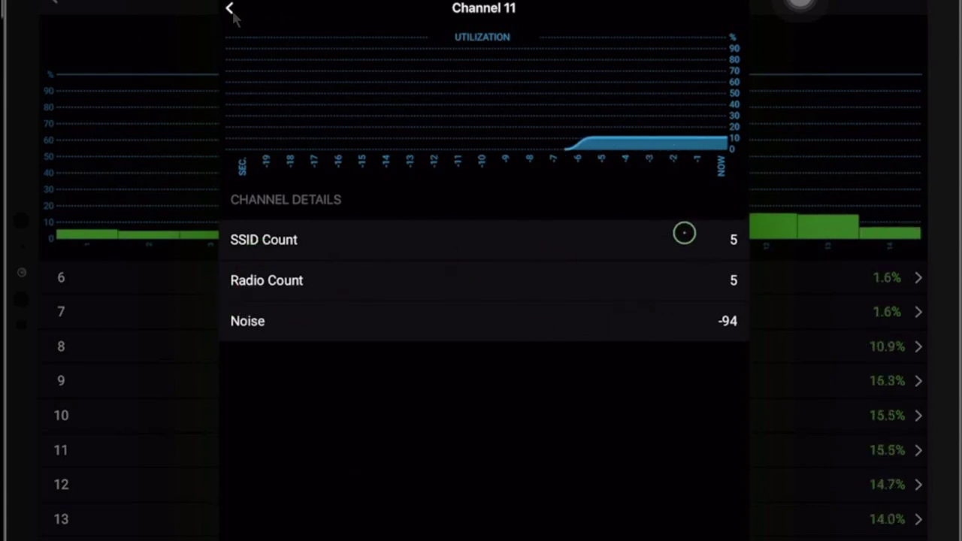
click(229, 9)
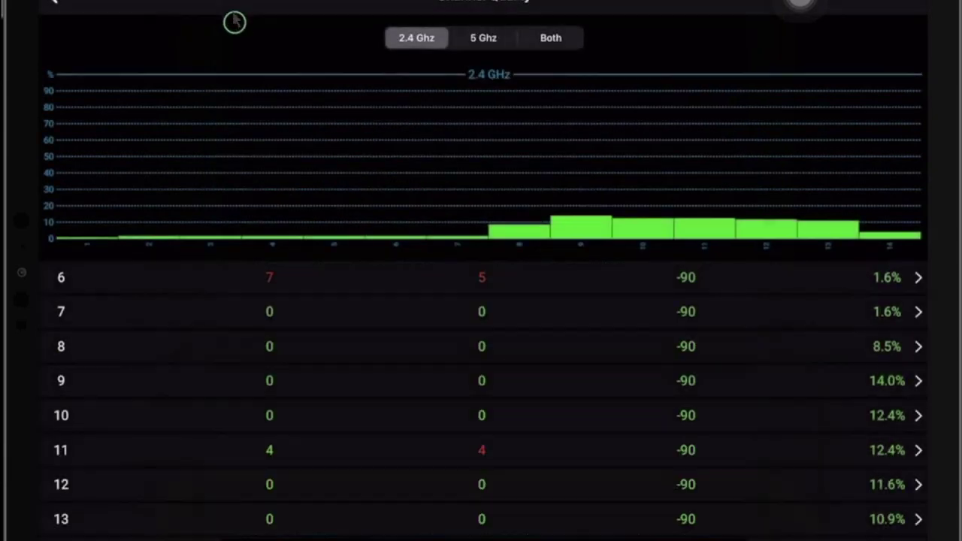
scroll(561, 142, left, 2)
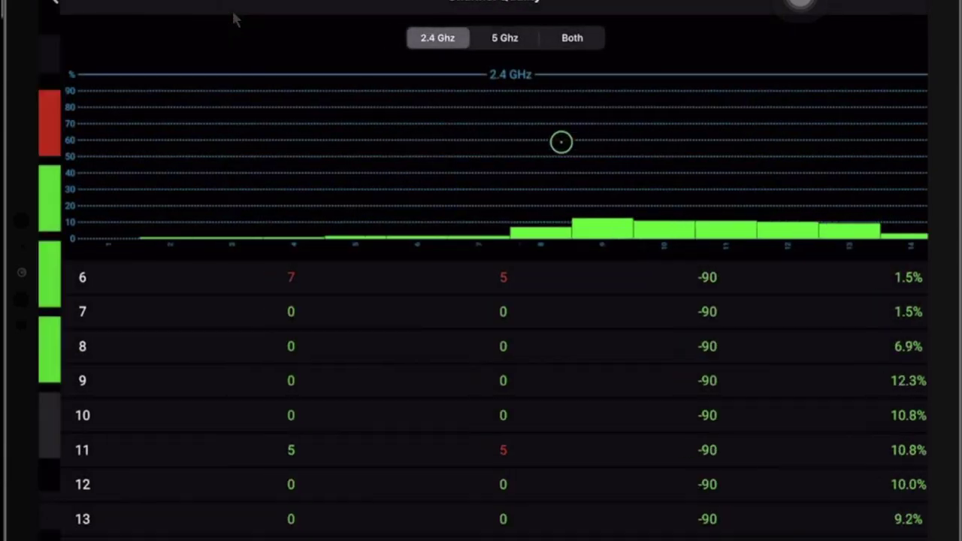
scroll(560, 142, left, 5)
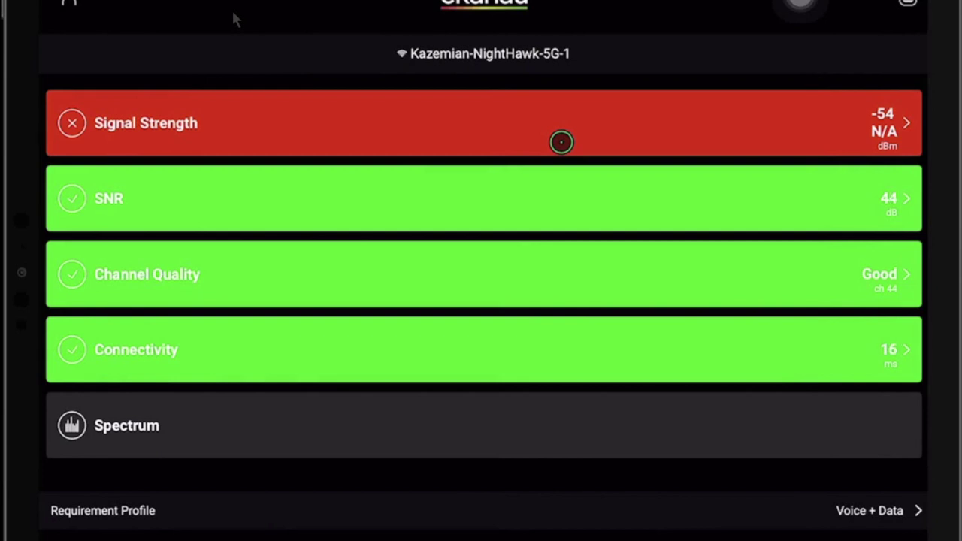
scroll(560, 142, right, 5)
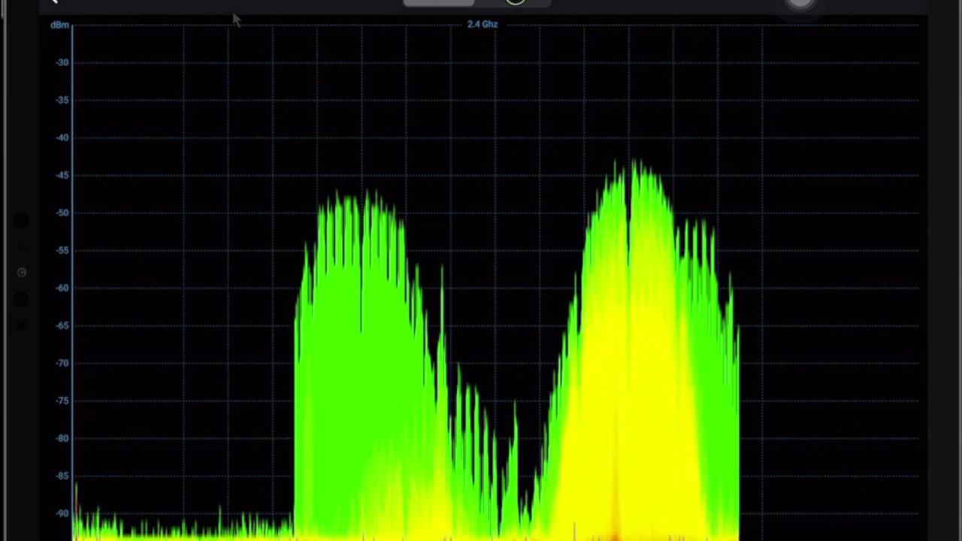
click(515, 3)
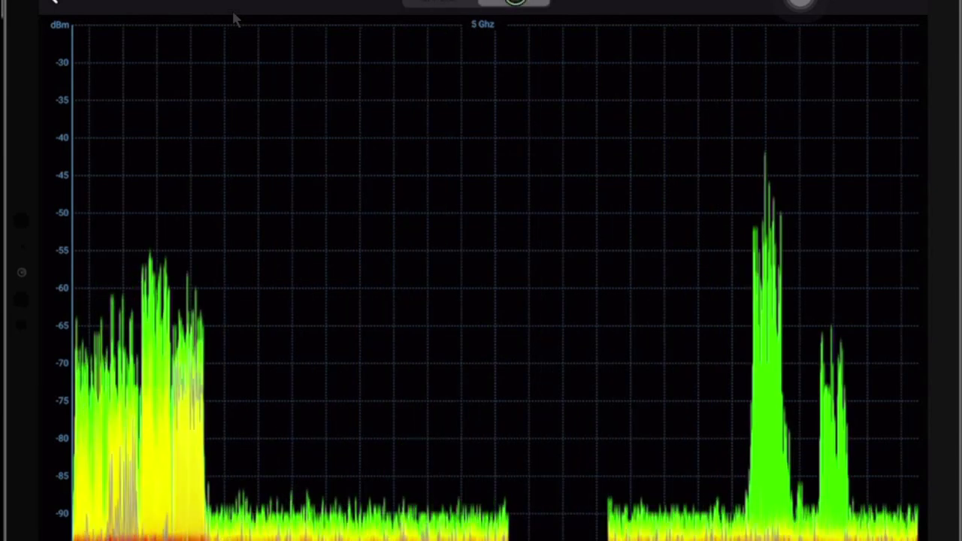